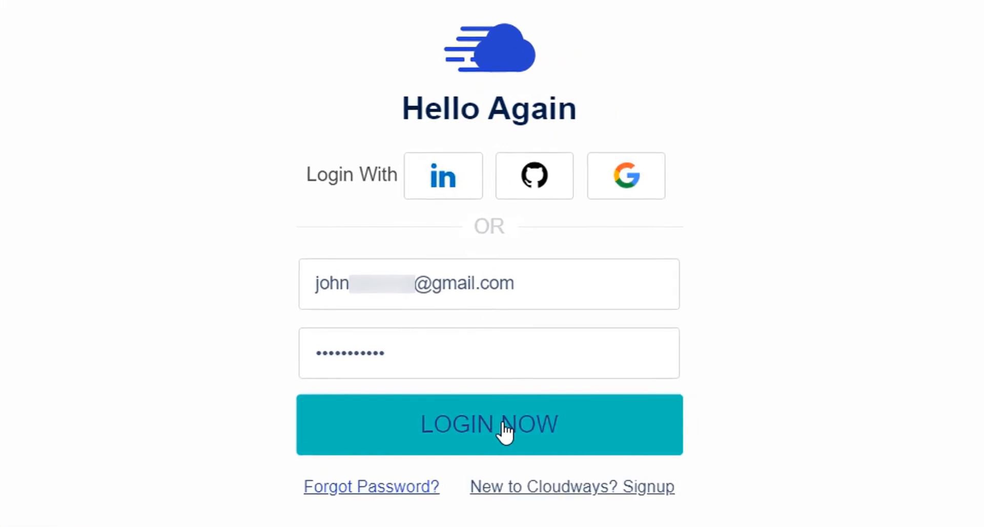
Step: Log into Cloudways with the entered email and password via LOGIN NOW
{"action": "left_click", "coordinate": [503, 429]}
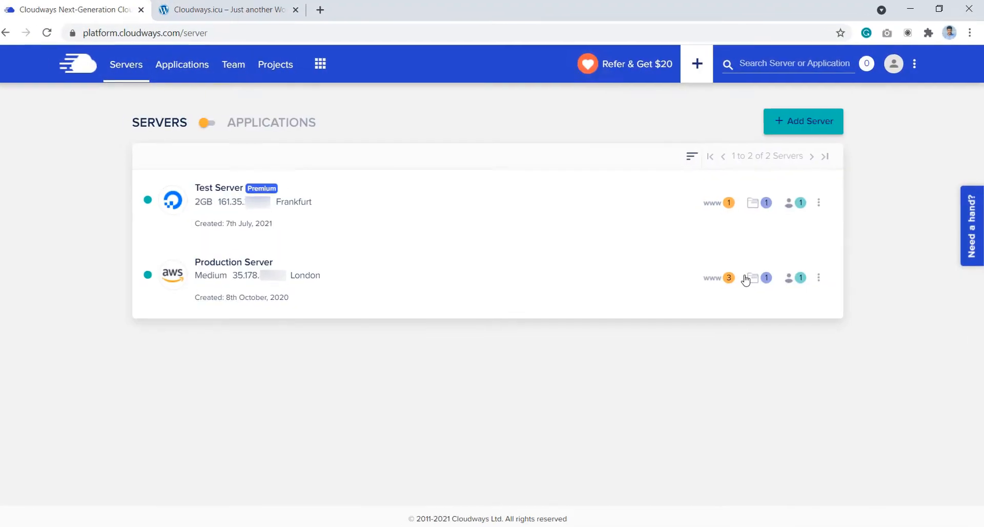
Step: Review Test Server's applications, the Add Application options and application types, then bring up the Cloudways.icu blog
{"action": "left_click", "coordinate": [743, 230]}
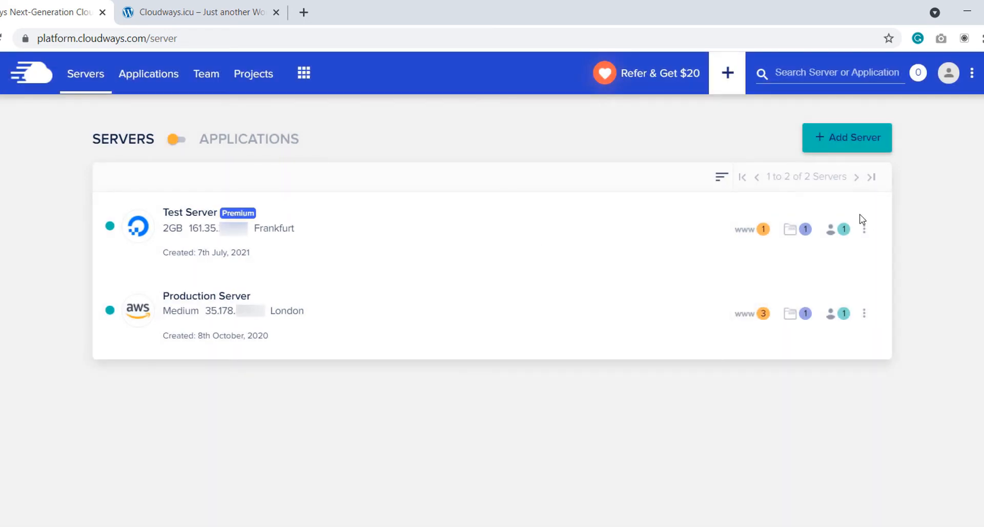
{"action": "left_click", "coordinate": [845, 138]}
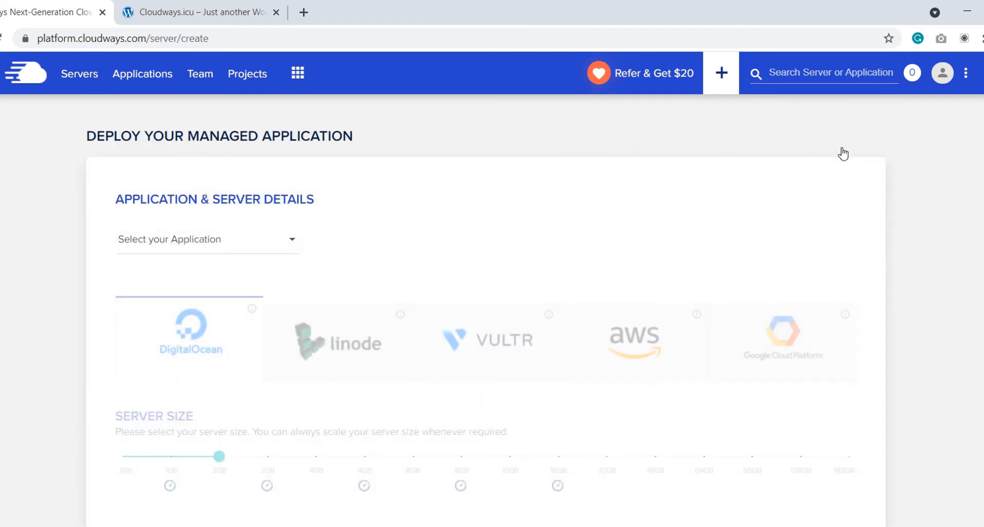
{"action": "scroll", "coordinate": [782, 222], "scroll_direction": "down", "scroll_amount": 2}
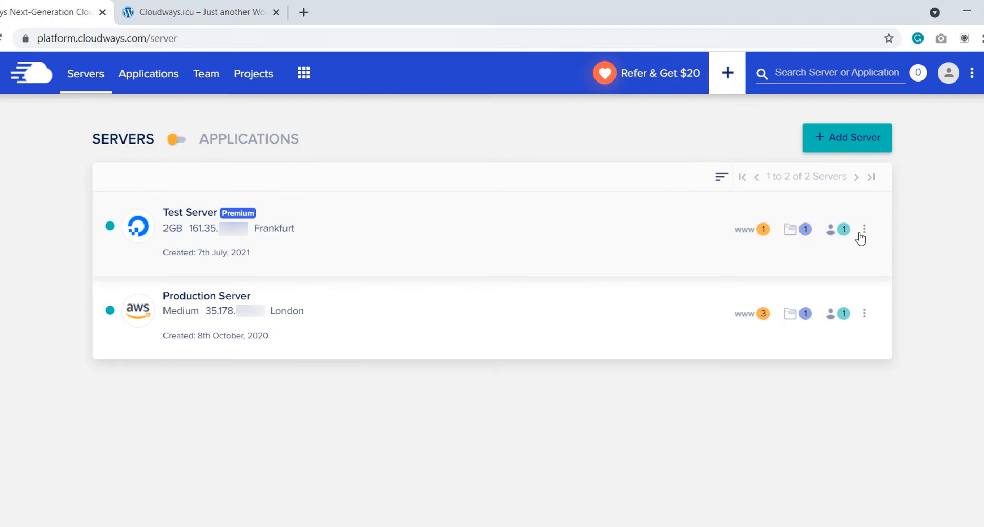
{"action": "left_click", "coordinate": [864, 230]}
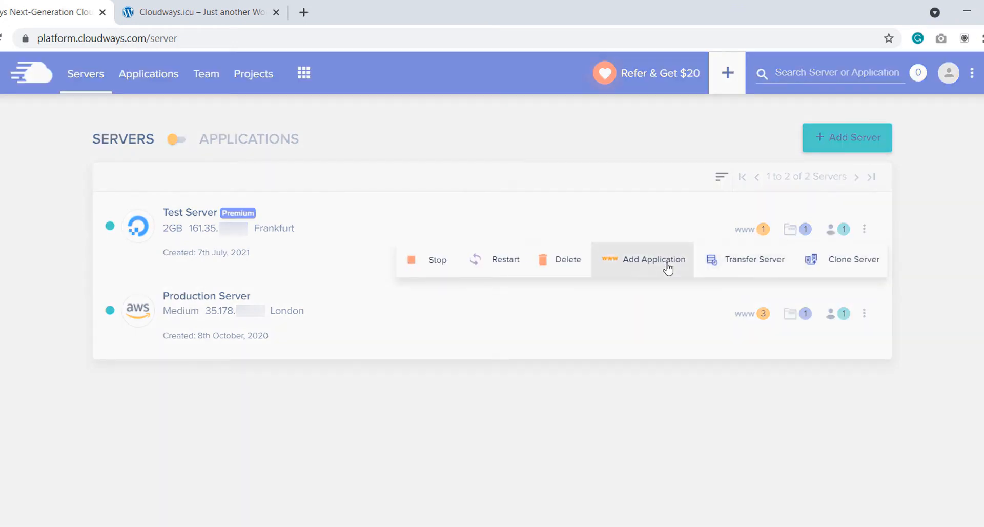
{"action": "left_click", "coordinate": [668, 260]}
{"action": "left_click", "coordinate": [402, 298]}
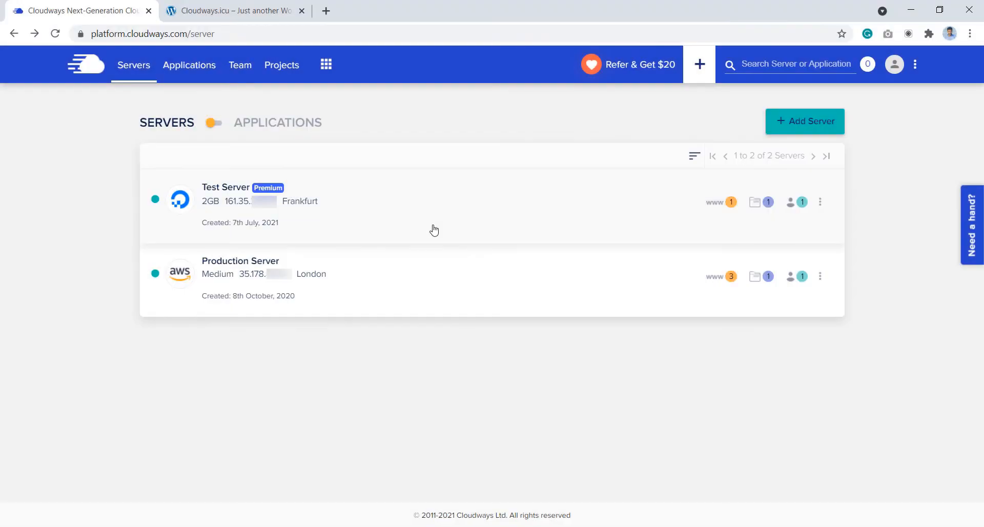
{"action": "left_click", "coordinate": [276, 9]}
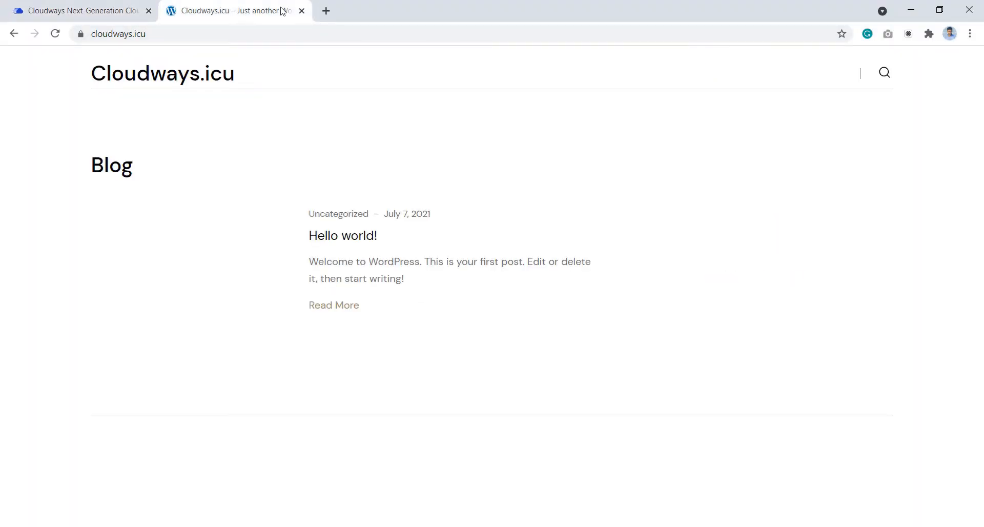
Step: Go to the site's /wp-admin address and log into the WordPress dashboard
{"action": "left_click", "coordinate": [319, 32]}
{"action": "key", "text": "End"}
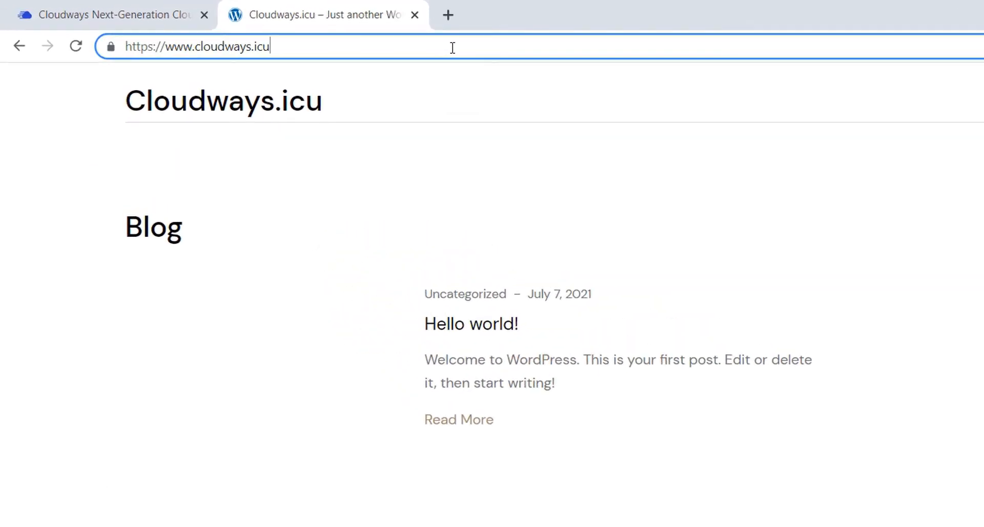
{"action": "type", "text": "/wp-"}
{"action": "key", "text": "Return"}
{"action": "type", "text": "admin"}
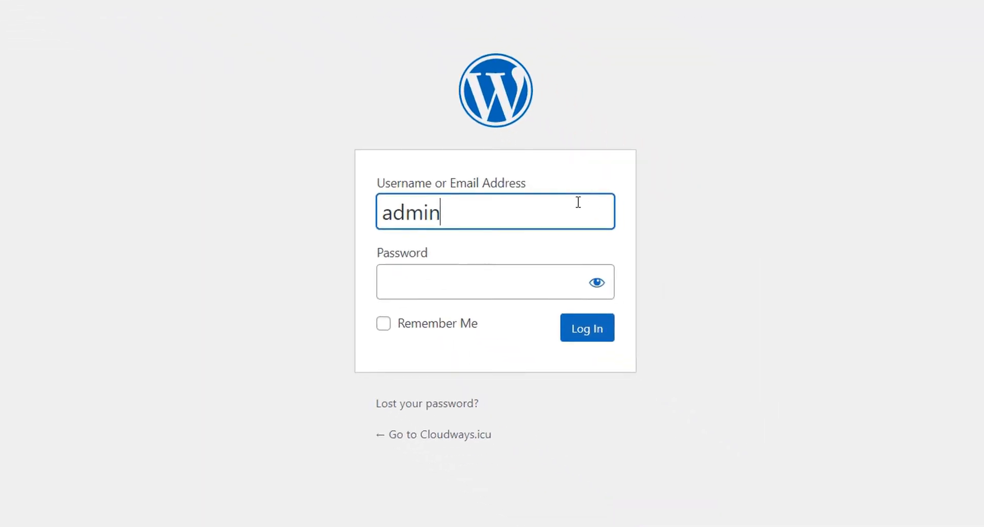
{"action": "key", "text": "Tab"}
{"action": "type", "text": "•••••••••••"}
{"action": "left_click", "coordinate": [583, 326]}
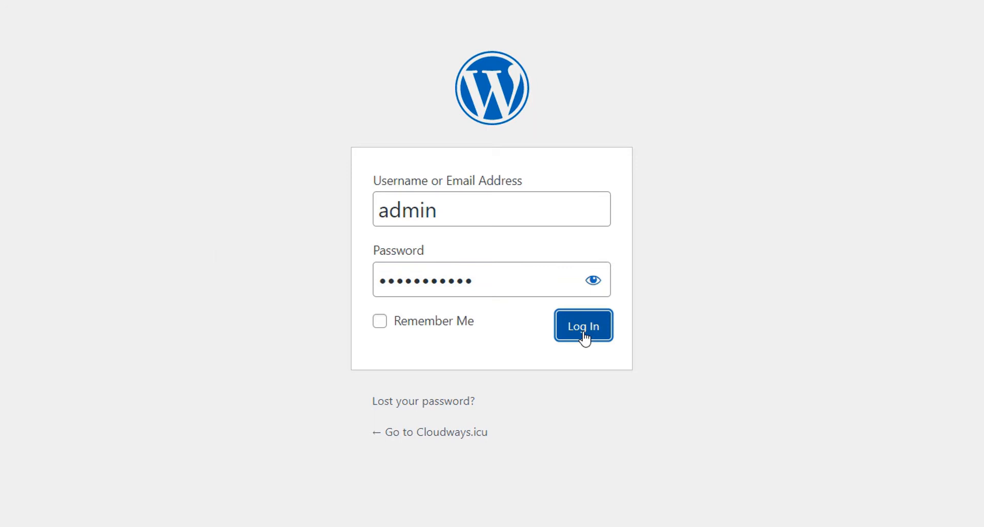
{"action": "mouse_move", "coordinate": [37, 274]}
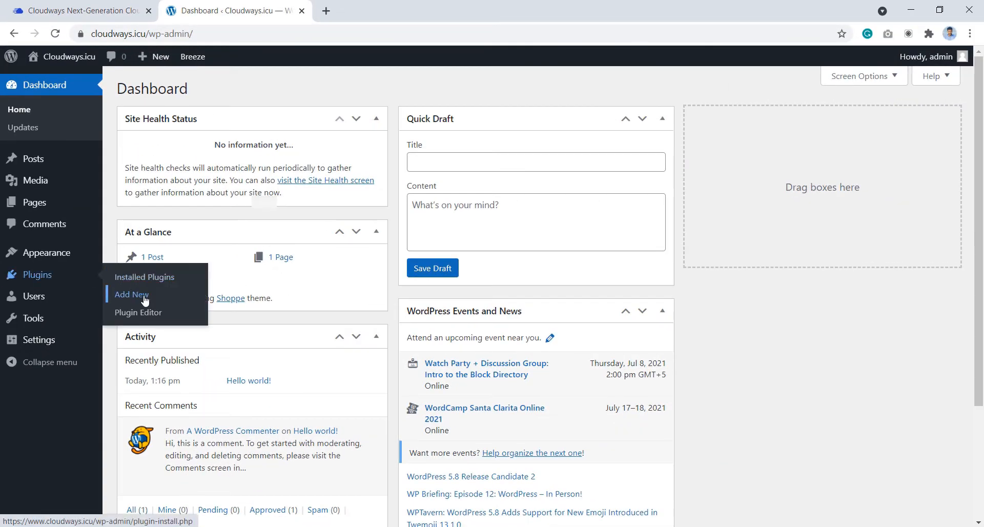
Step: Install and activate the Cloudways WordPress Migrator plugin from Plugins > Add New
{"action": "left_click", "coordinate": [133, 295]}
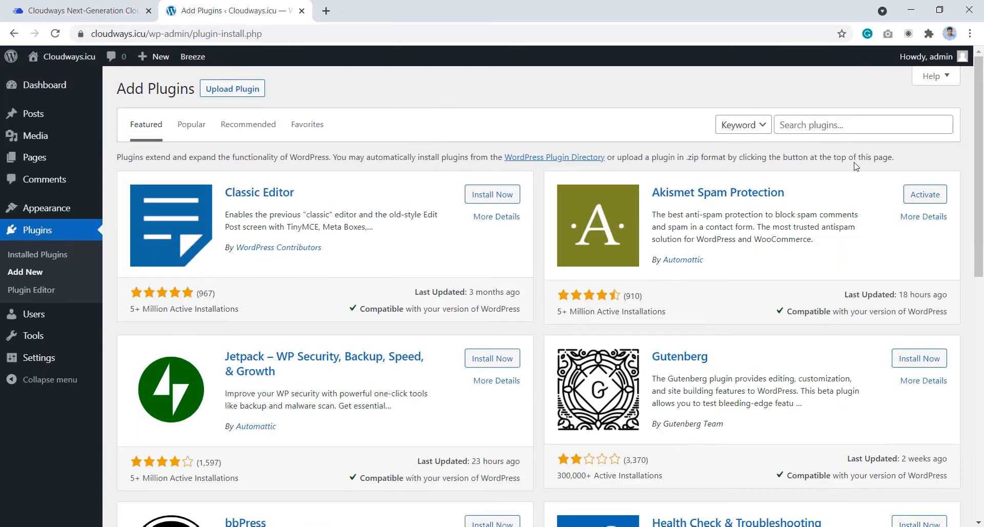
{"action": "left_click", "coordinate": [862, 124]}
{"action": "type", "text": "Cloudways WordPr"}
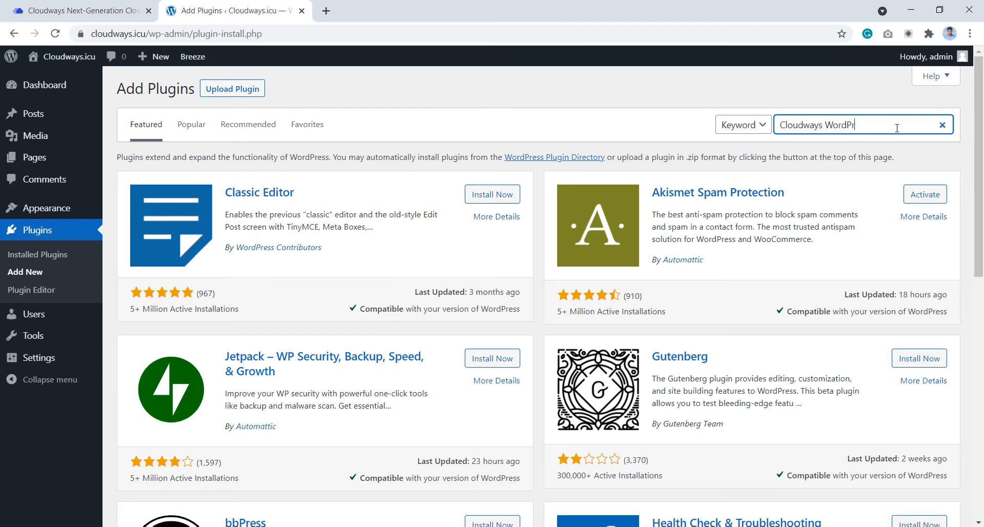
{"action": "type", "text": "ess Migrator"}
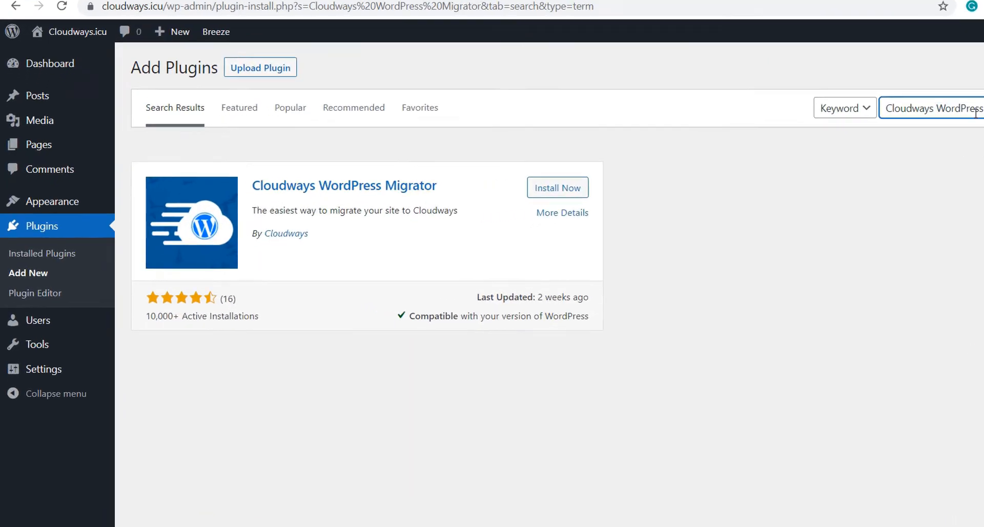
{"action": "left_click", "coordinate": [702, 180]}
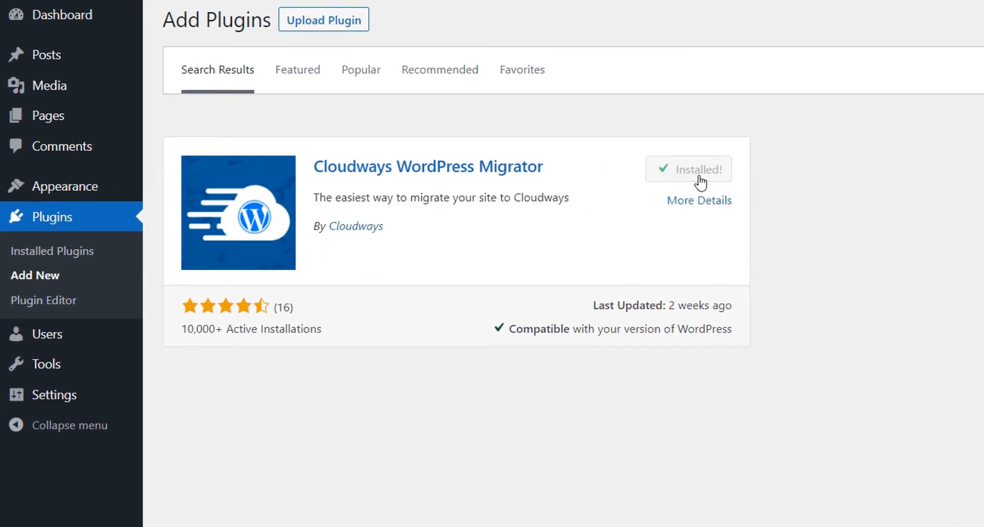
{"action": "left_click", "coordinate": [701, 180]}
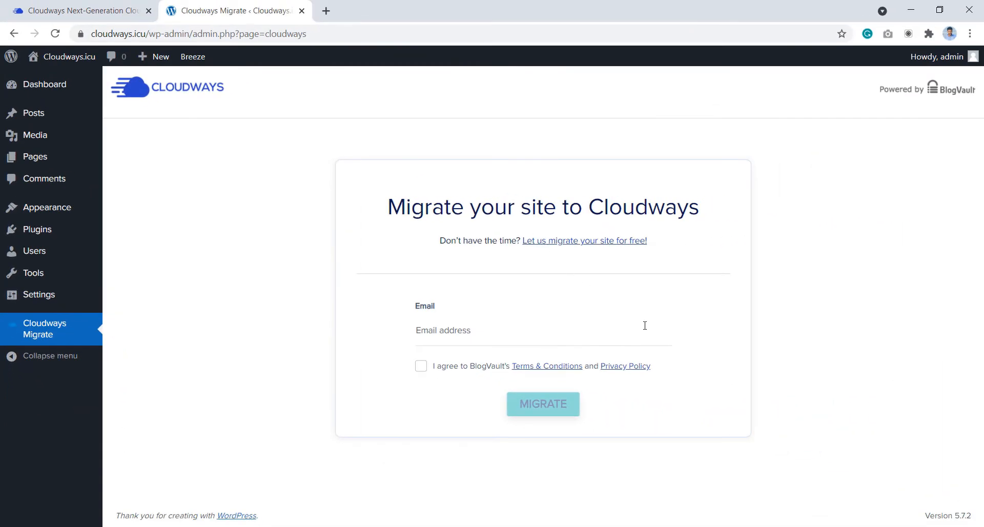
Step: Submit the Cloudways Migrate request with the contact email and BlogVault terms accepted
{"action": "left_click", "coordinate": [646, 325]}
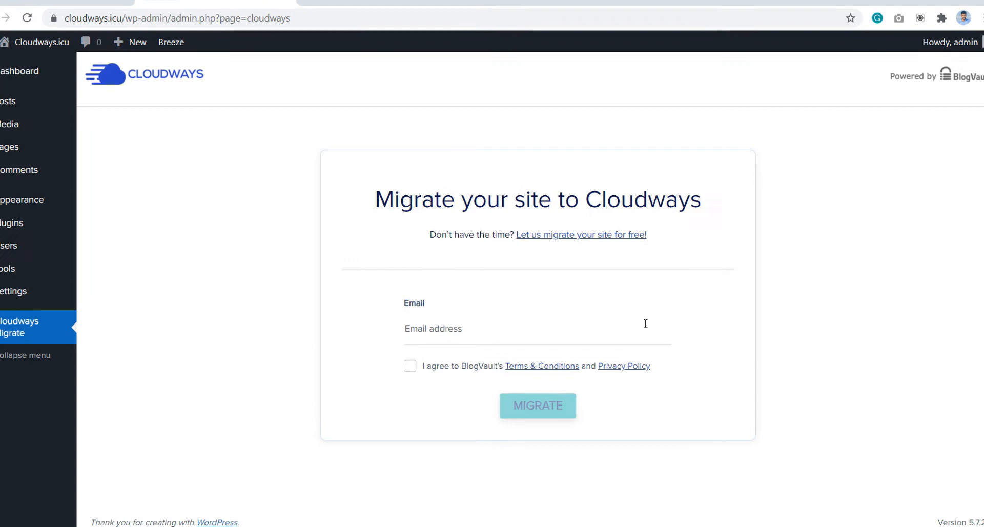
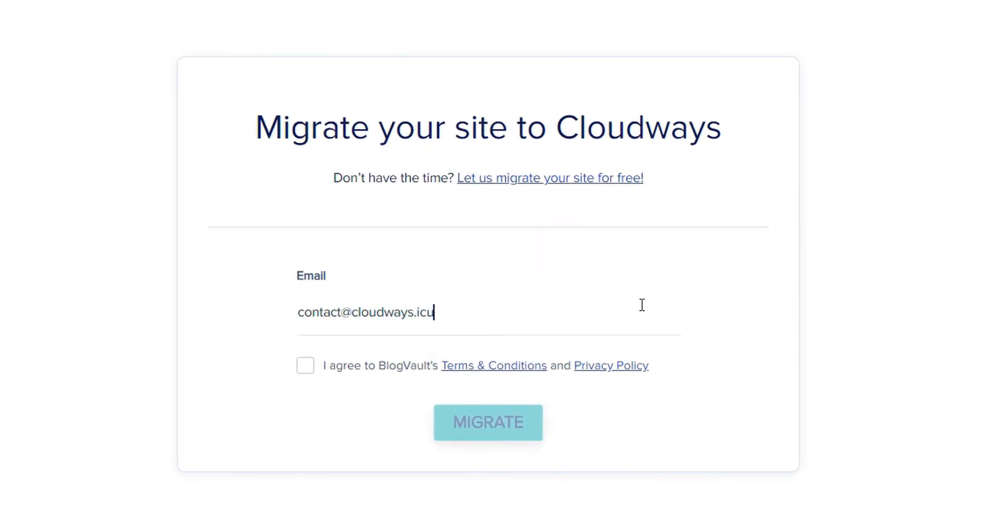
{"action": "left_click", "coordinate": [306, 365]}
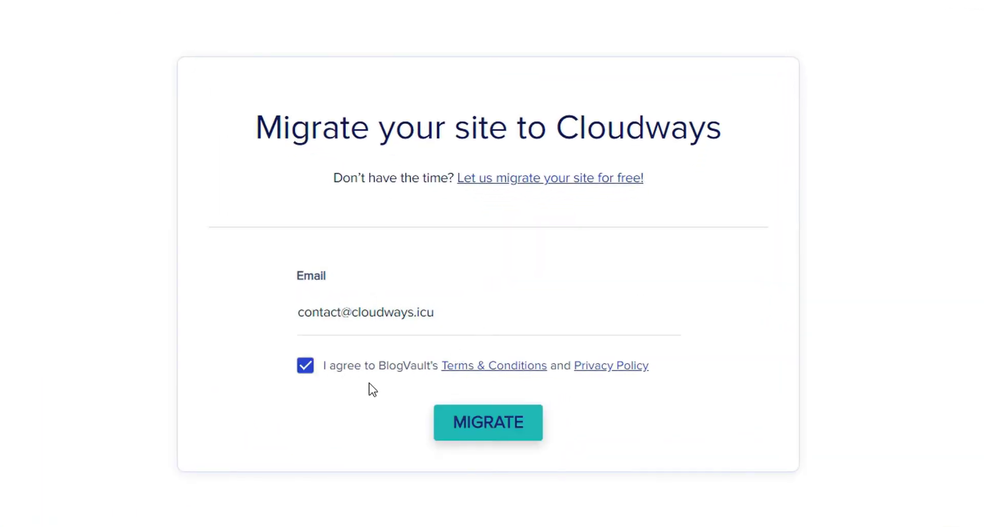
{"action": "left_click", "coordinate": [494, 426]}
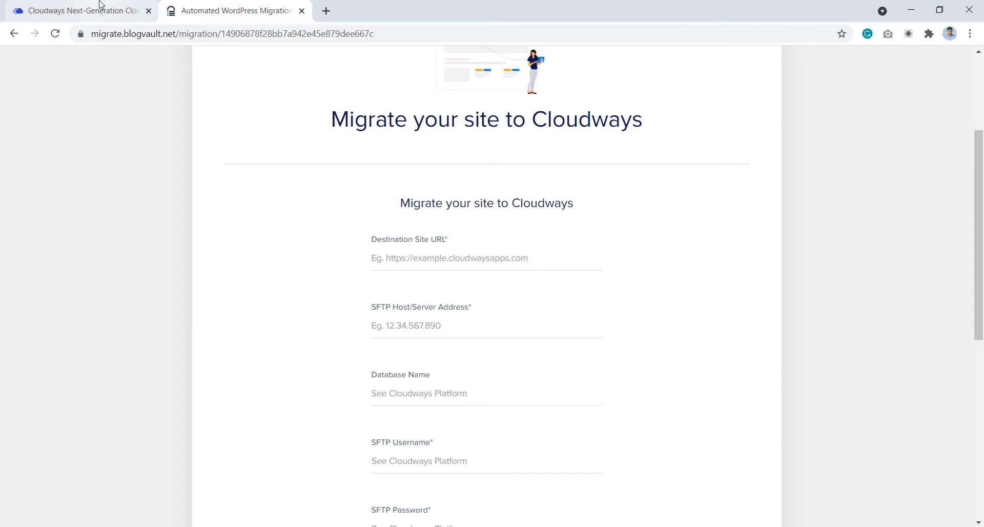
Step: Copy Test App's site address from Cloudways and paste it as the Destination Site URL
{"action": "left_click", "coordinate": [81, 10]}
{"action": "left_click", "coordinate": [713, 202]}
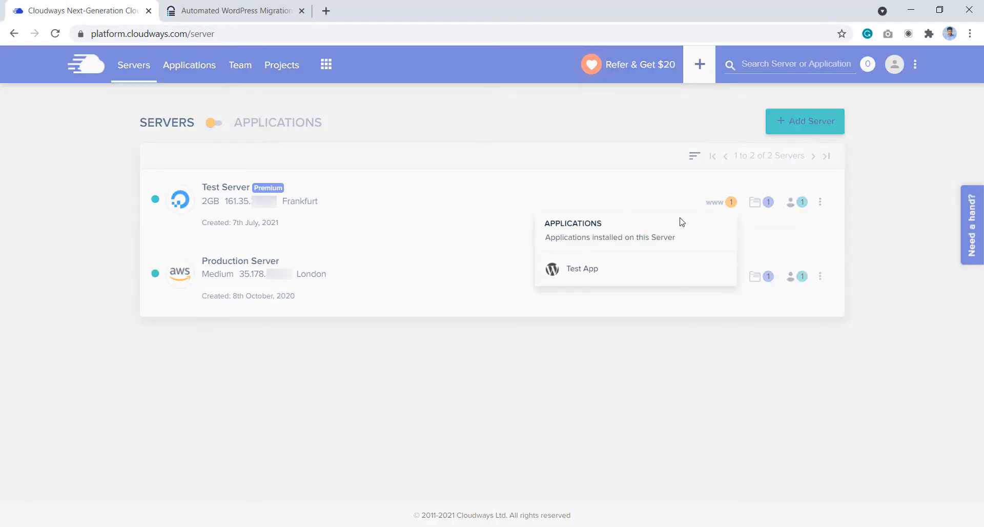
{"action": "left_click", "coordinate": [582, 273]}
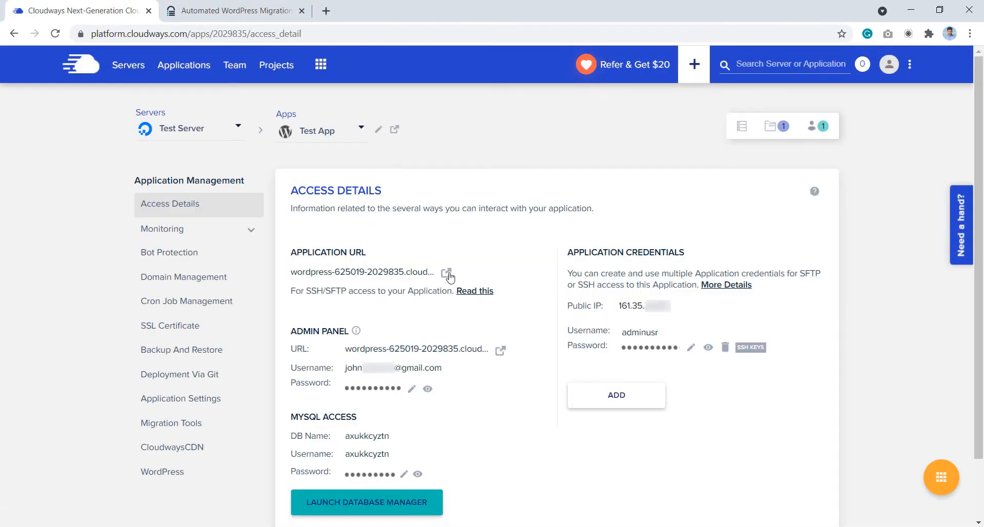
{"action": "left_click", "coordinate": [448, 277]}
{"action": "right_click", "coordinate": [269, 34]}
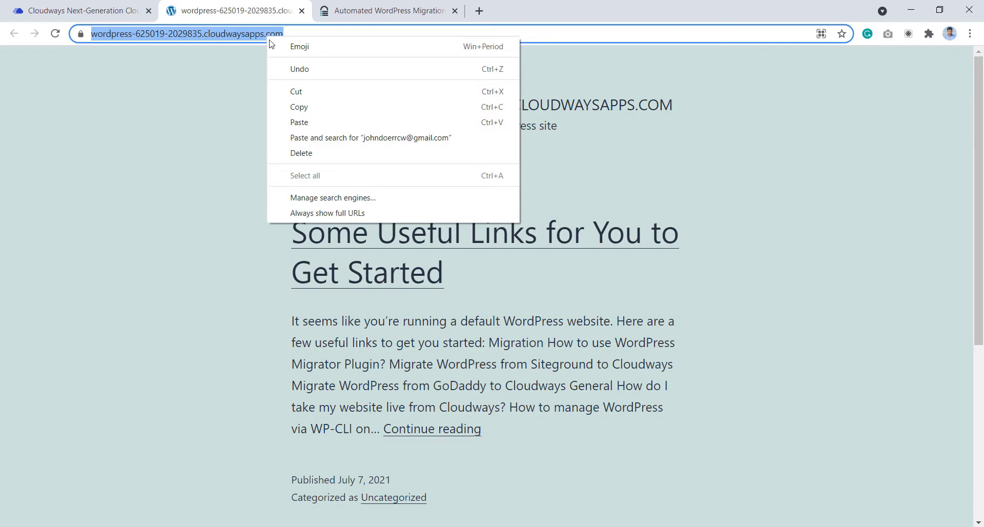
{"action": "left_click", "coordinate": [300, 106]}
{"action": "left_click", "coordinate": [389, 10]}
{"action": "left_click", "coordinate": [301, 10]}
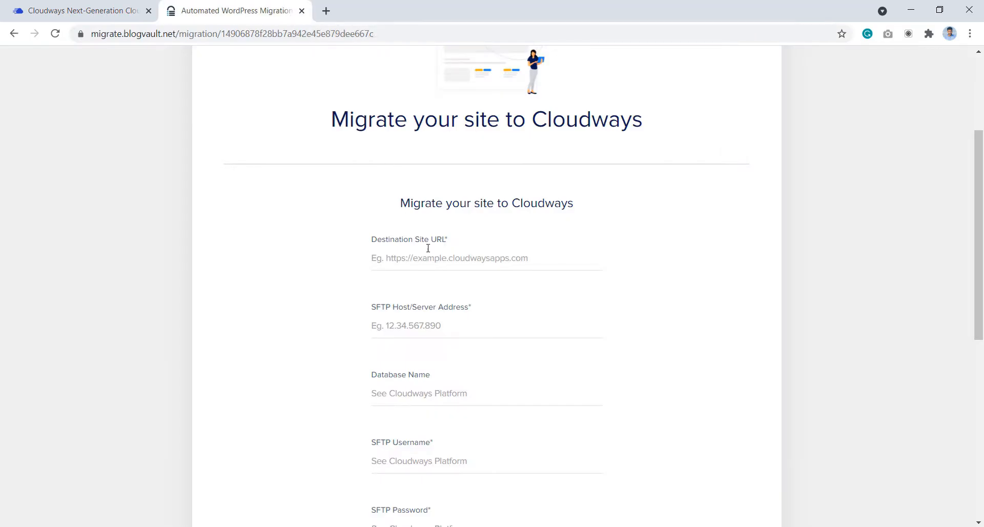
{"action": "right_click", "coordinate": [461, 258]}
{"action": "left_click", "coordinate": [517, 359]}
{"action": "left_click", "coordinate": [522, 323]}
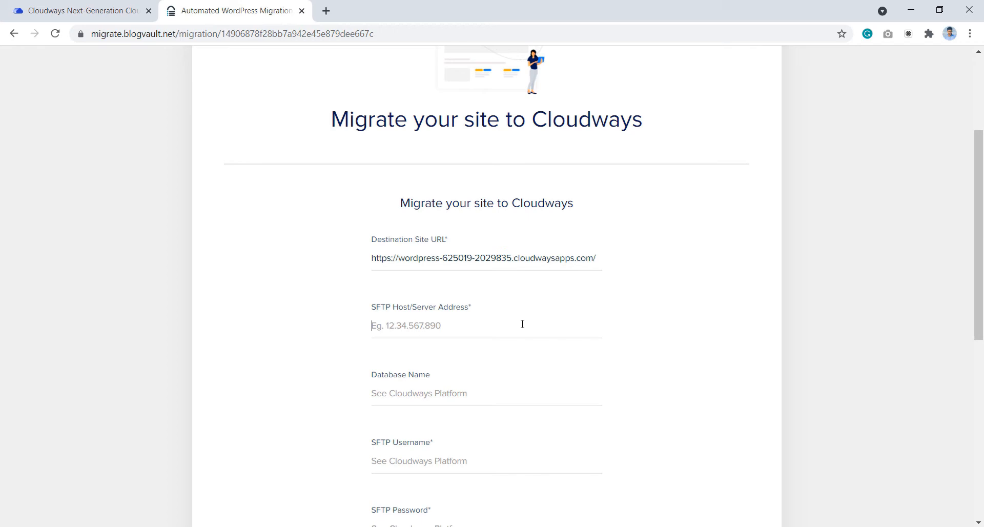
Step: Copy the server's public IP from Cloudways access details and paste it as the SFTP Host
{"action": "left_click", "coordinate": [130, 11]}
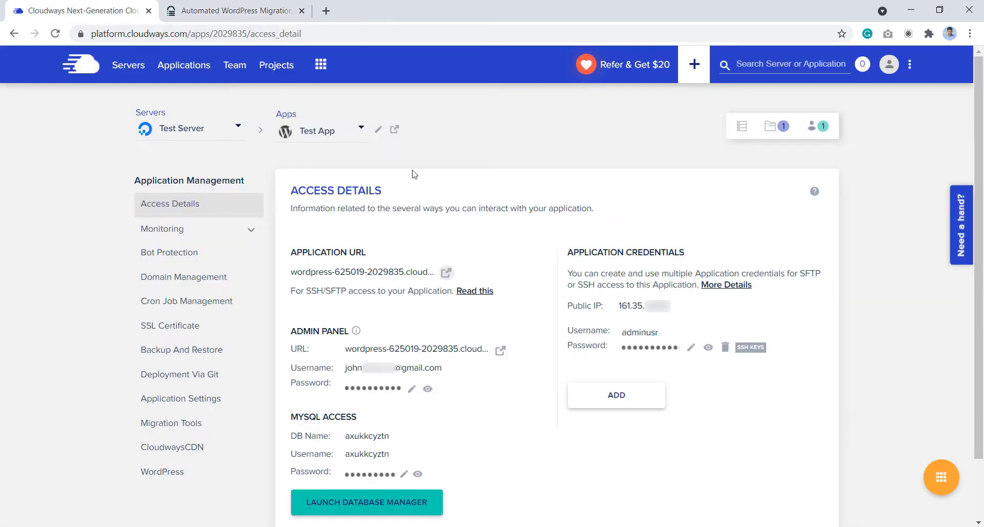
{"action": "left_click", "coordinate": [645, 306]}
{"action": "left_click", "coordinate": [234, 11]}
{"action": "right_click", "coordinate": [488, 325]}
{"action": "left_click", "coordinate": [520, 226]}
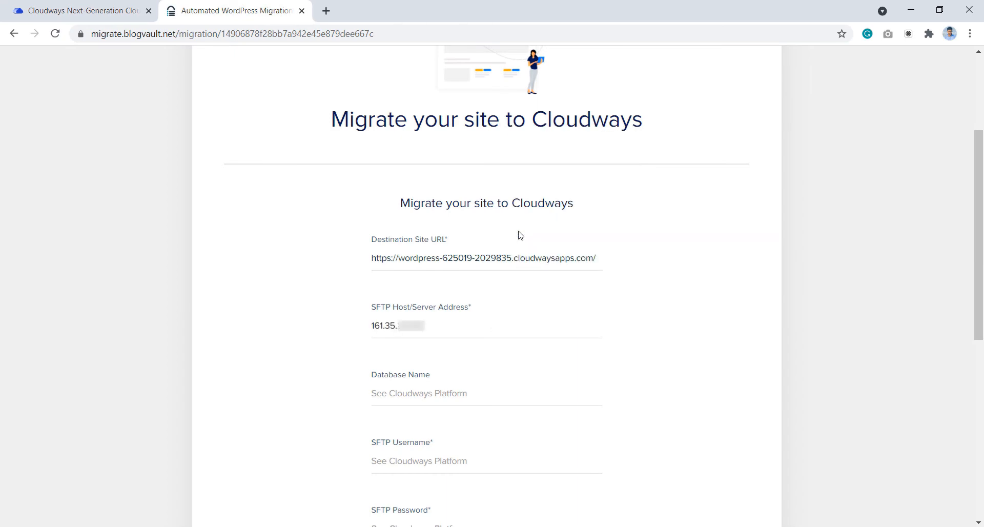
{"action": "left_click", "coordinate": [506, 394]}
Step: Copy the database name axukkcyztn from Cloudways and paste it into Database Name
{"action": "left_click", "coordinate": [110, 11]}
{"action": "left_click", "coordinate": [362, 435]}
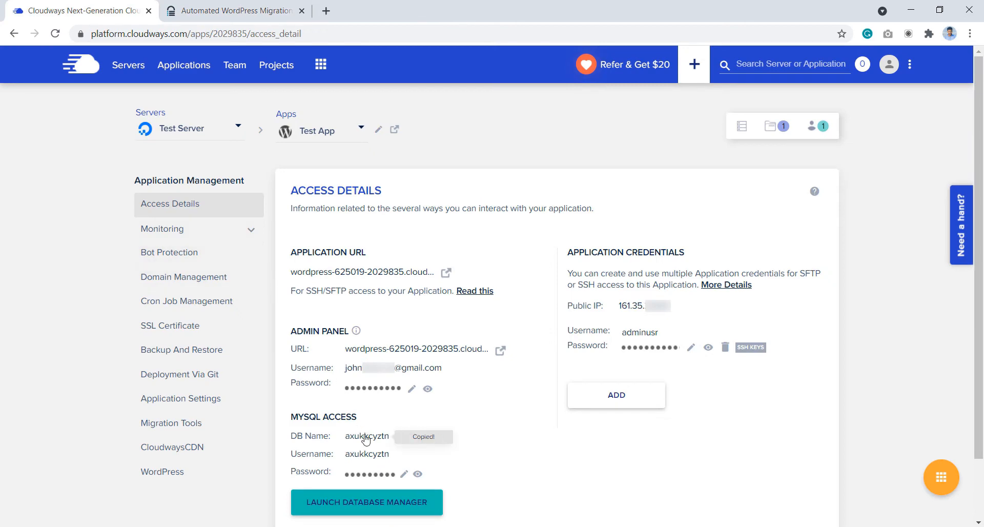
{"action": "left_click", "coordinate": [258, 11]}
{"action": "right_click", "coordinate": [446, 381]}
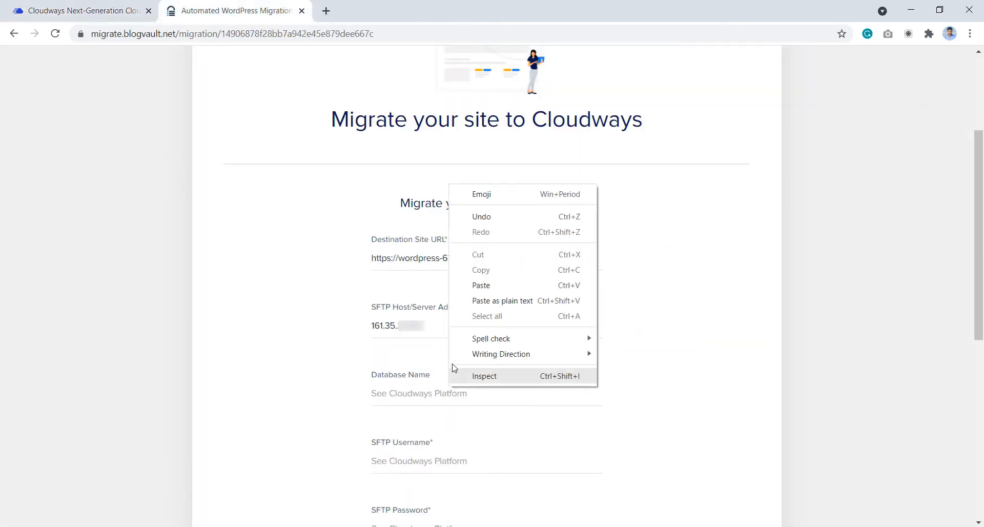
{"action": "left_click", "coordinate": [475, 285]}
{"action": "scroll", "coordinate": [473, 345], "scroll_direction": "down", "scroll_amount": 1}
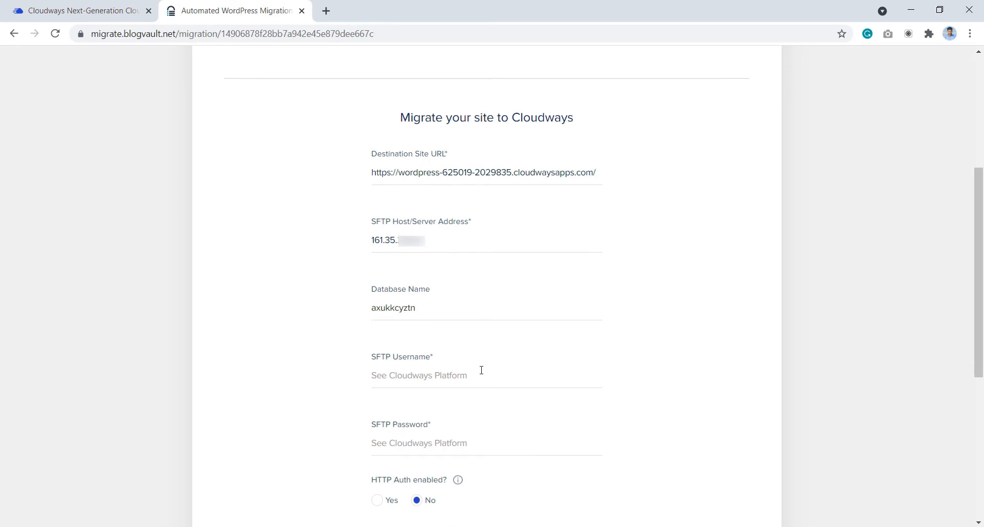
{"action": "scroll", "coordinate": [481, 370], "scroll_direction": "down", "scroll_amount": 1}
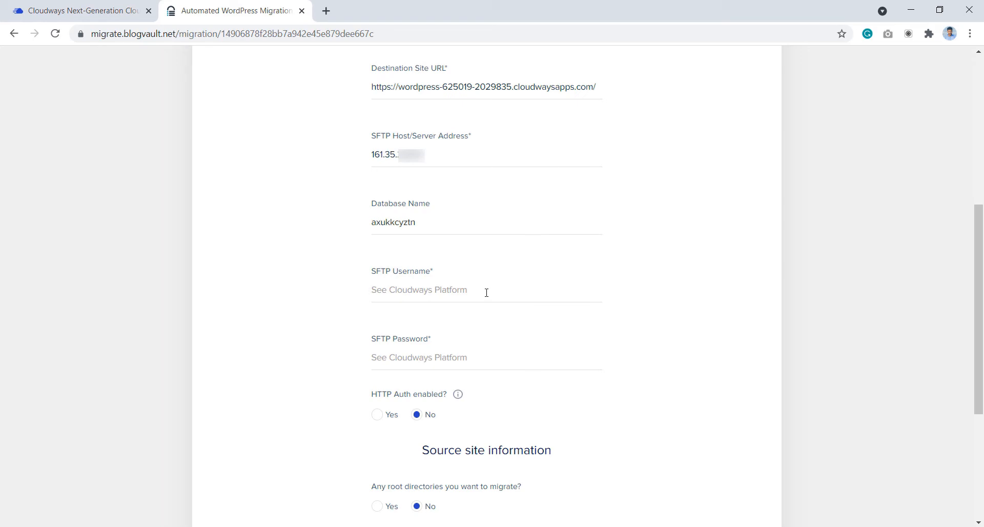
Step: Paste the app username adminusr from Cloudways access details into SFTP Username
{"action": "left_click", "coordinate": [81, 10]}
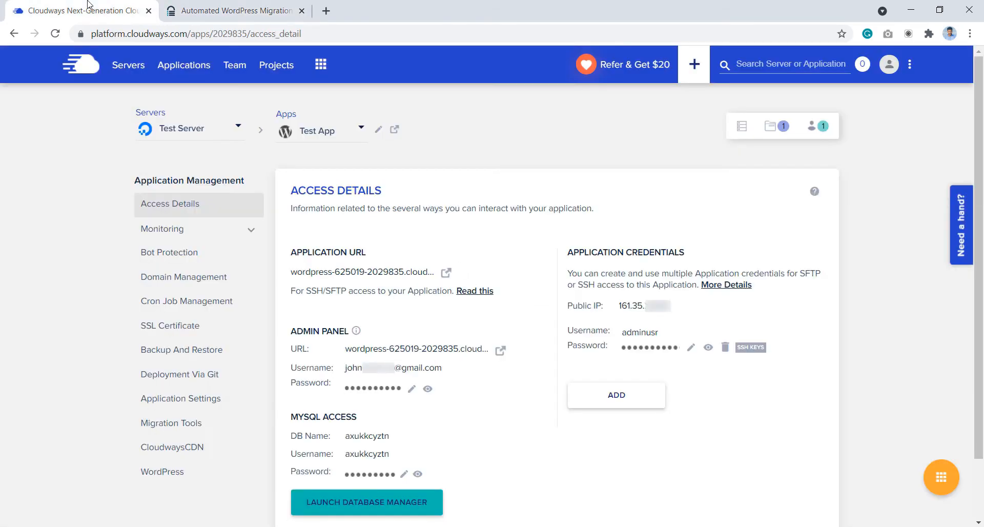
{"action": "left_click", "coordinate": [638, 338]}
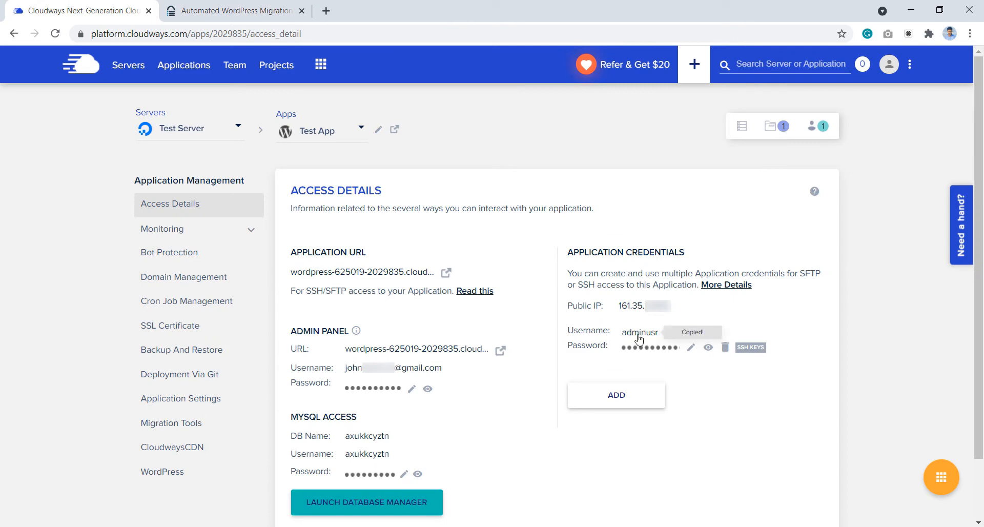
{"action": "left_click", "coordinate": [234, 10]}
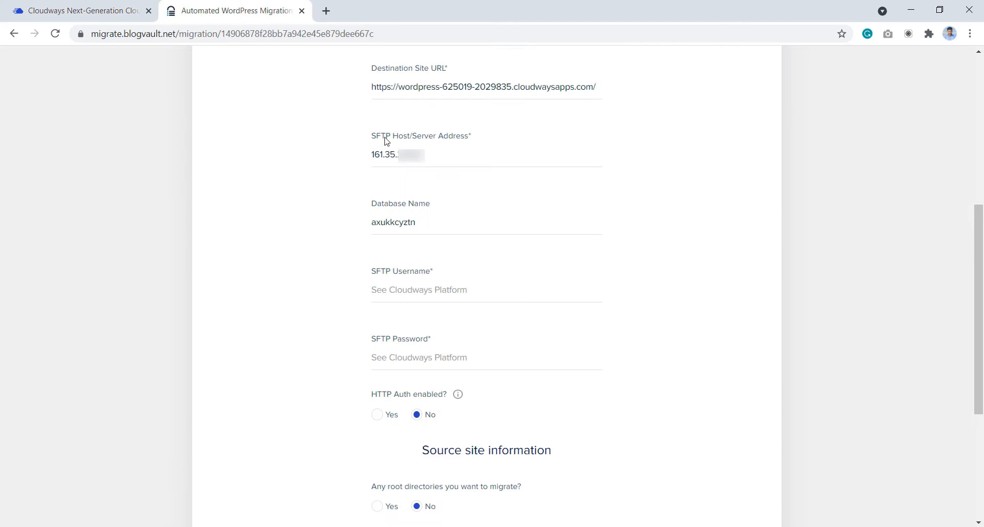
{"action": "right_click", "coordinate": [514, 284]}
{"action": "left_click", "coordinate": [557, 384]}
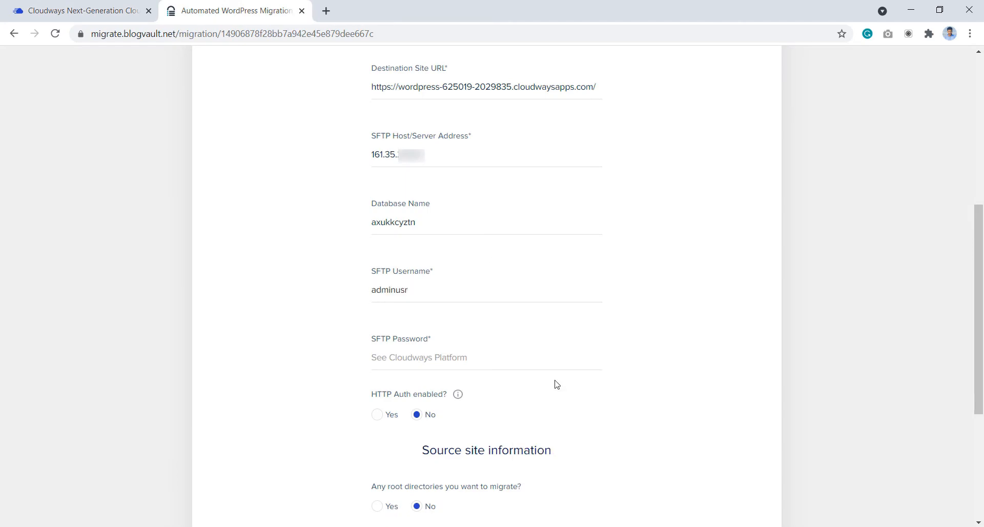
Step: Replace it with the server master username master_sbfzxabtvs copied from Master Credentials
{"action": "left_click", "coordinate": [81, 10]}
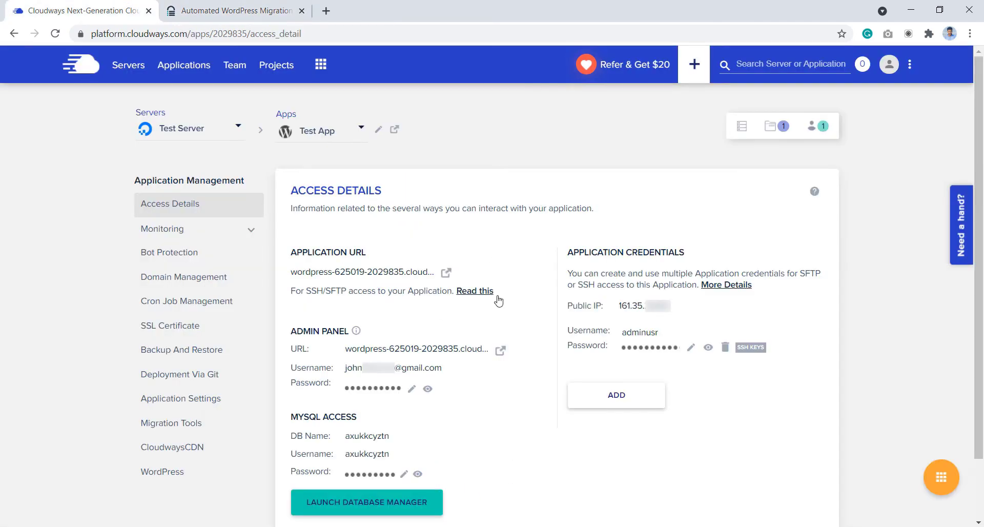
{"action": "left_click", "coordinate": [614, 401]}
{"action": "left_click", "coordinate": [742, 126]}
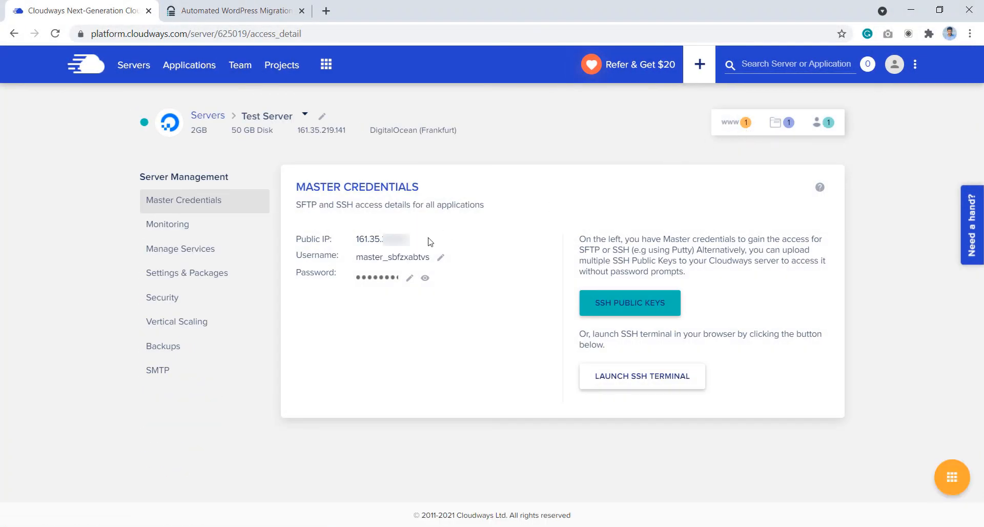
{"action": "left_click", "coordinate": [396, 258]}
{"action": "left_click", "coordinate": [235, 11]}
{"action": "left_click", "coordinate": [466, 292]}
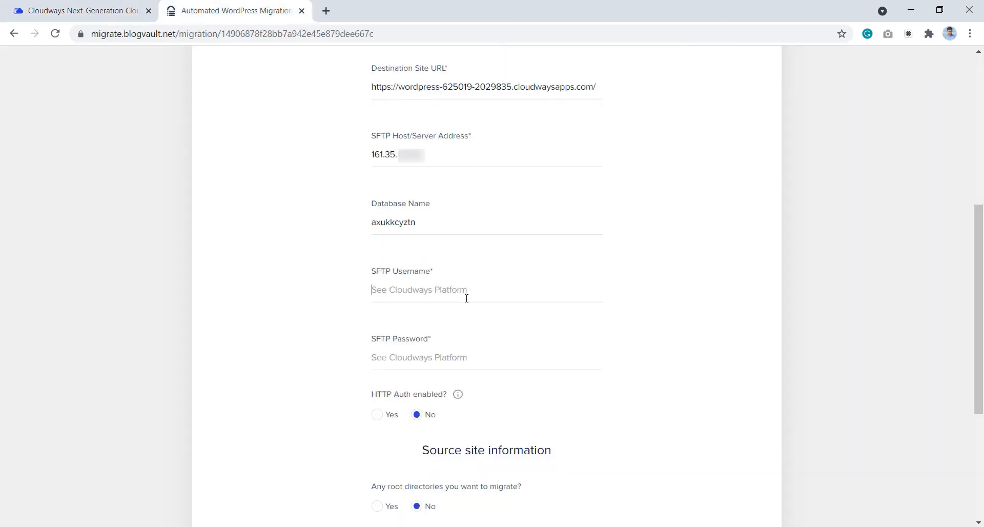
{"action": "right_click", "coordinate": [466, 297]}
{"action": "left_click", "coordinate": [516, 400]}
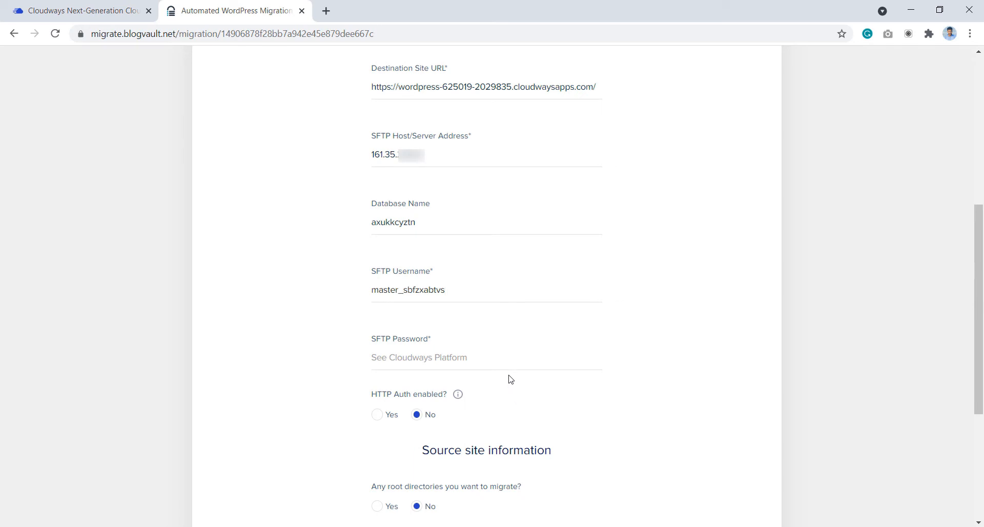
{"action": "left_click", "coordinate": [507, 359]}
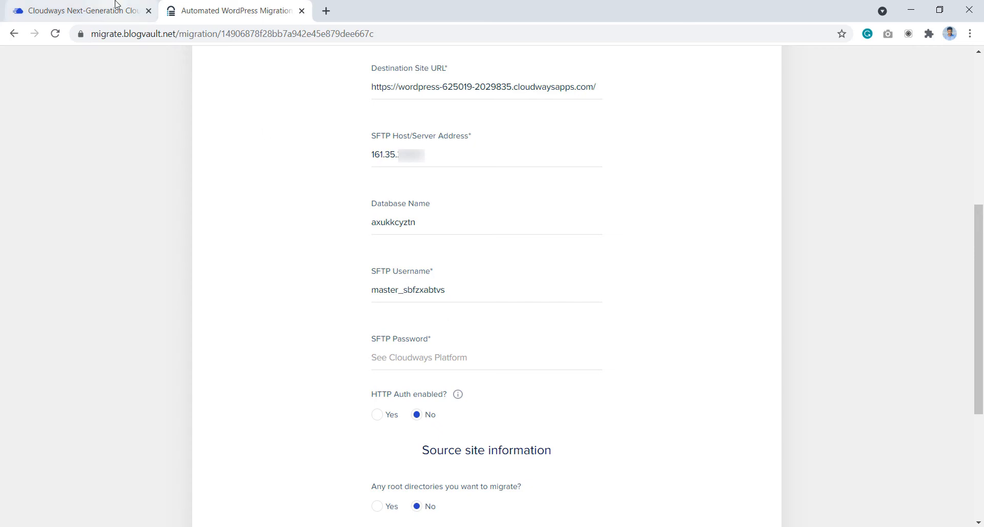
Step: Copy the server's master password from Cloudways and paste it into SFTP Password
{"action": "left_click", "coordinate": [81, 10]}
{"action": "left_click", "coordinate": [380, 282]}
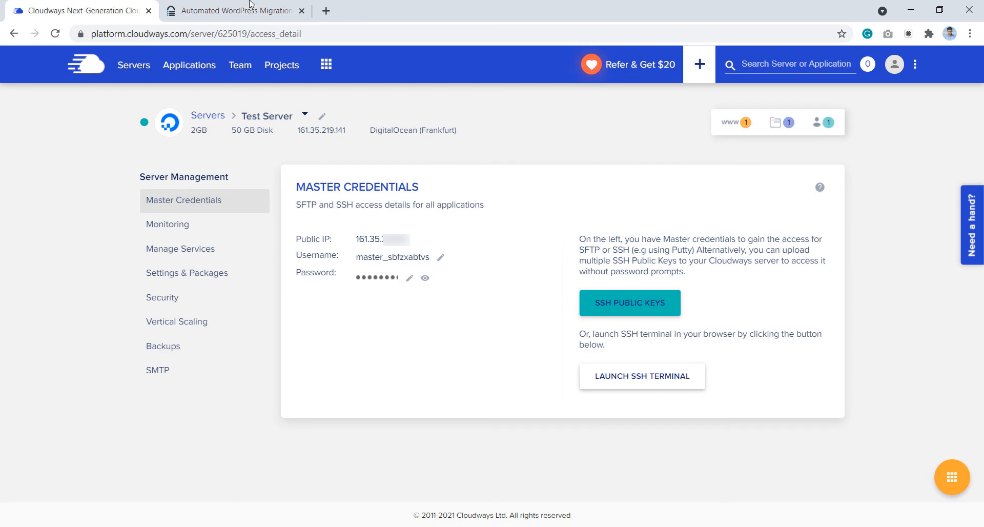
{"action": "left_click", "coordinate": [235, 9]}
{"action": "right_click", "coordinate": [521, 347]}
{"action": "left_click", "coordinate": [553, 247]}
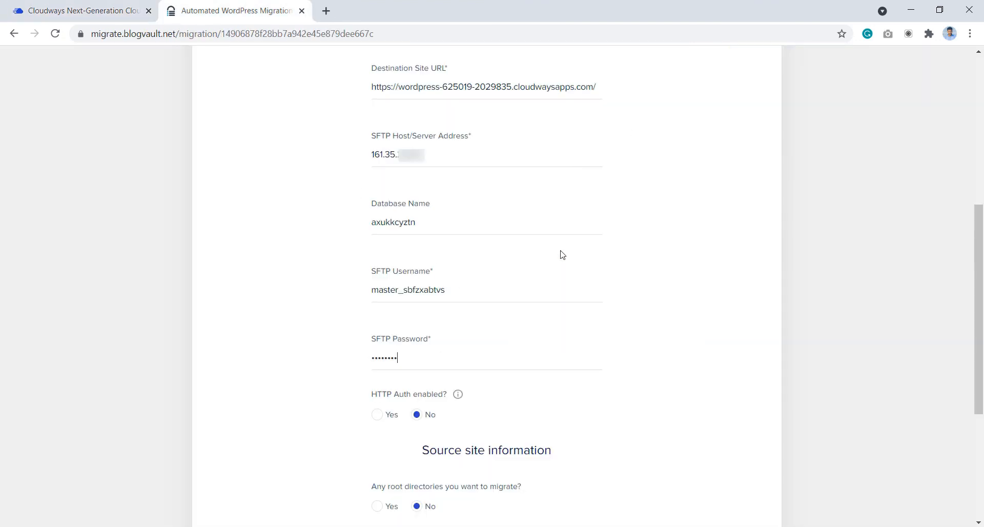
{"action": "scroll", "coordinate": [561, 254], "scroll_direction": "down", "scroll_amount": 3}
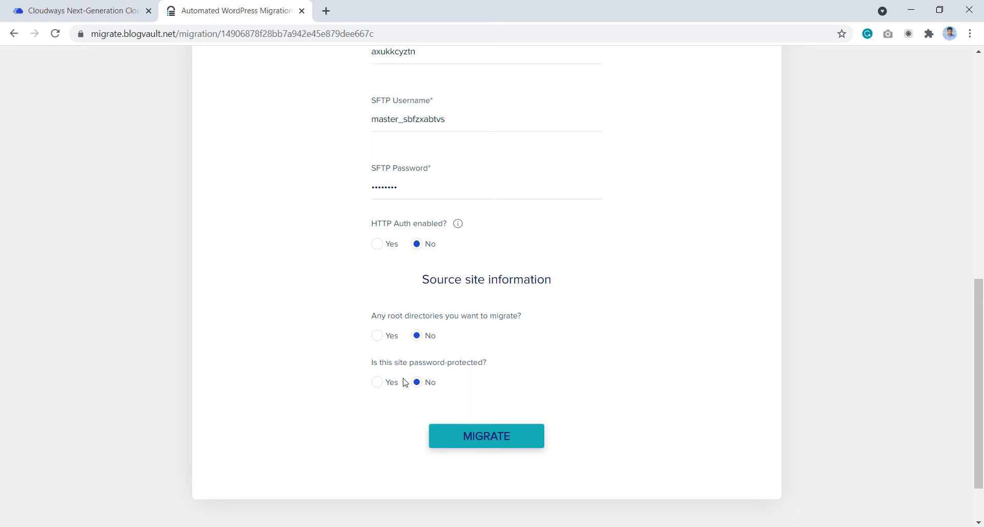
Step: Run MIGRATE until the migration completes, then return to the Cloudways server page
{"action": "left_click", "coordinate": [489, 441]}
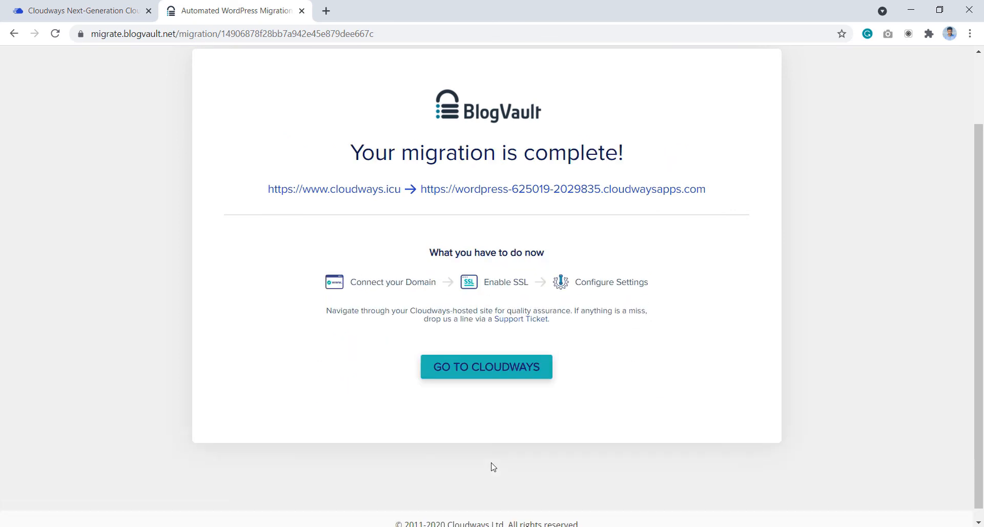
{"action": "left_click", "coordinate": [116, 11]}
Step: Open Test App's details from the server's www applications list to reach its Application URL
{"action": "left_click", "coordinate": [733, 122]}
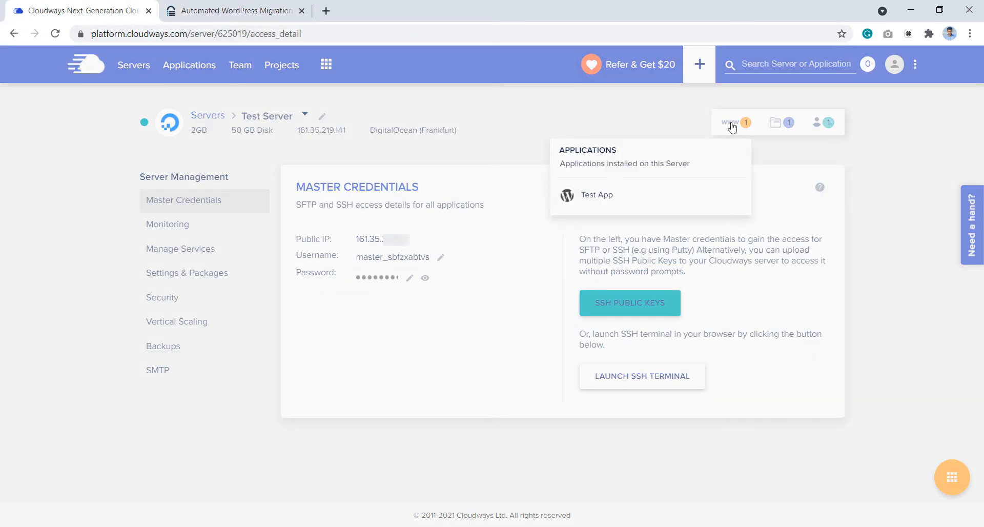
{"action": "left_click", "coordinate": [595, 193]}
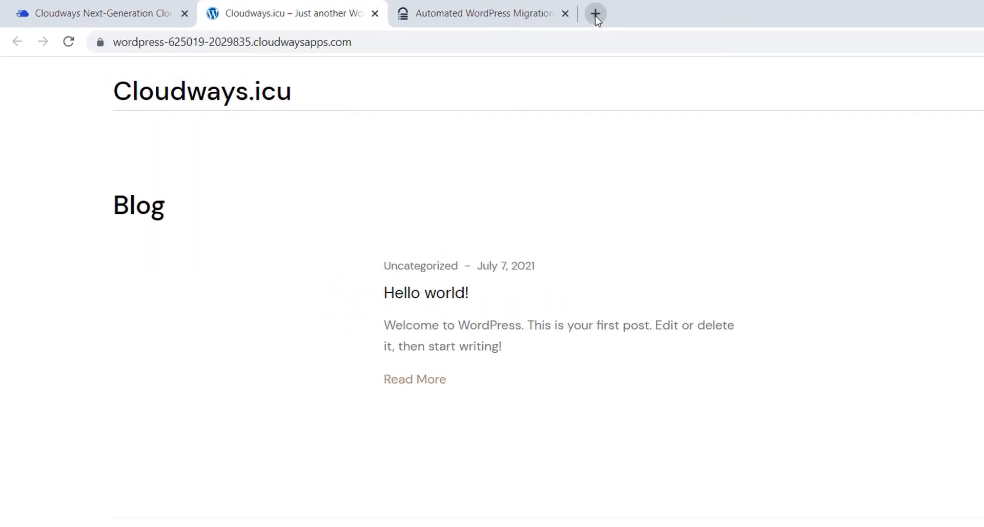
Step: Open support.cloudways.com's Getting Started article 'How Do I Take My Website Live from Cloudways?'
{"action": "left_click", "coordinate": [478, 11]}
{"action": "type", "text": "support."}
{"action": "key", "text": "Return"}
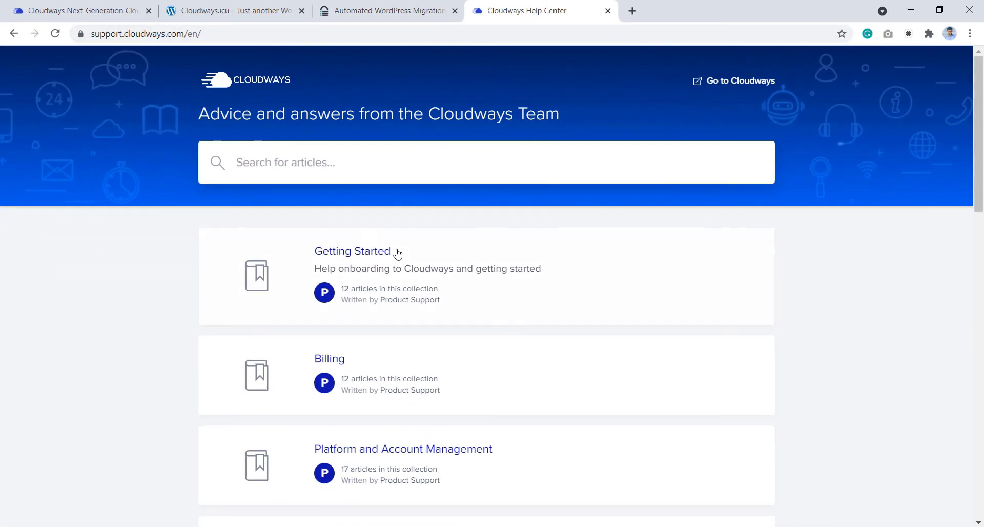
{"action": "left_click", "coordinate": [354, 254]}
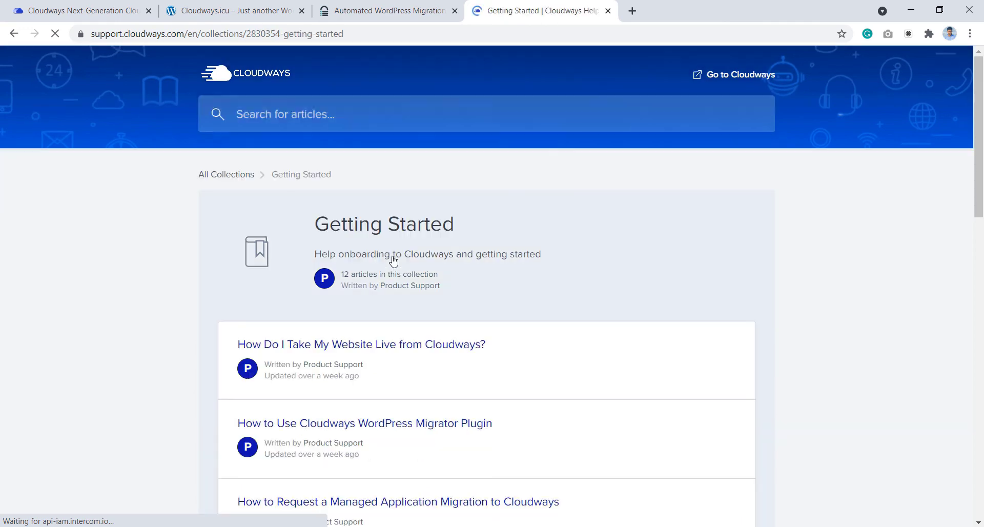
{"action": "left_click", "coordinate": [365, 367]}
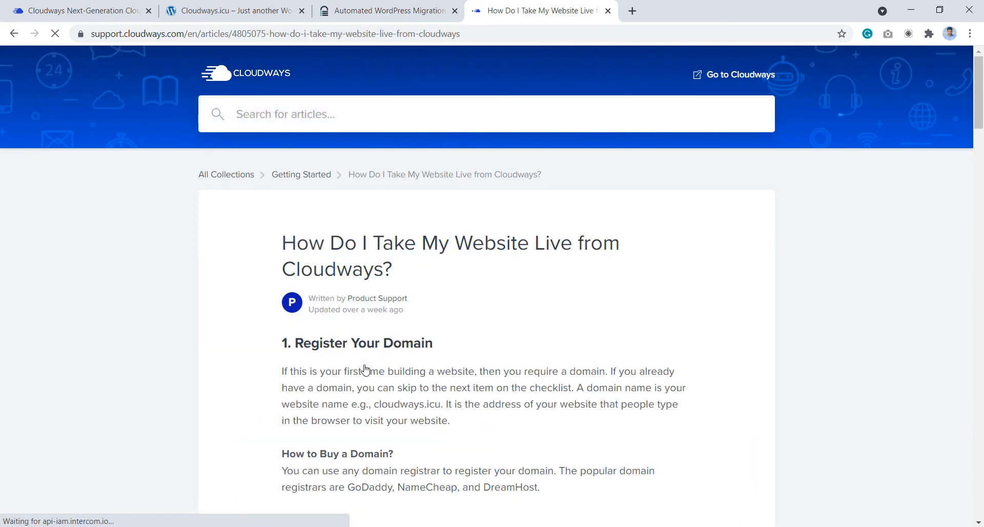
{"action": "scroll", "coordinate": [365, 368], "scroll_direction": "down", "scroll_amount": 5}
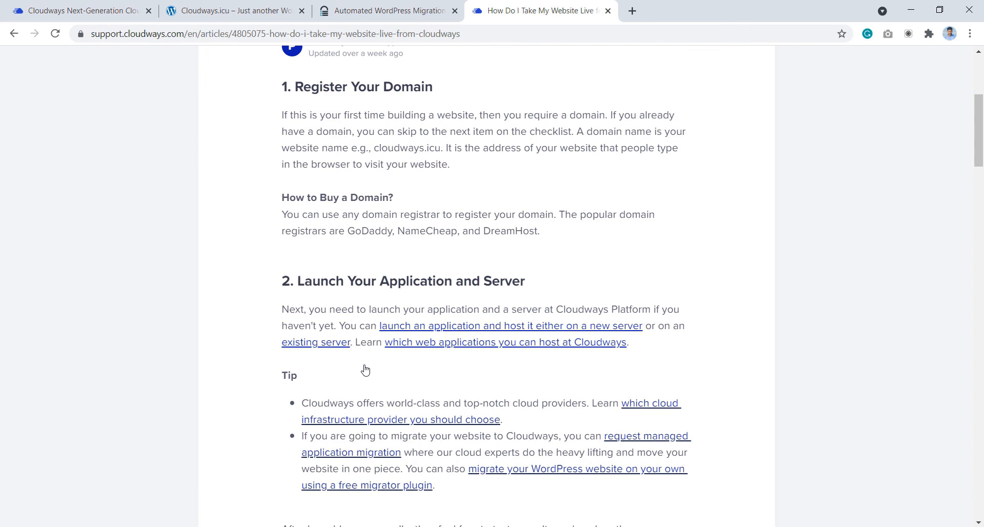
{"action": "scroll", "coordinate": [365, 369], "scroll_direction": "down", "scroll_amount": 5}
{"action": "scroll", "coordinate": [365, 370], "scroll_direction": "down", "scroll_amount": 1}
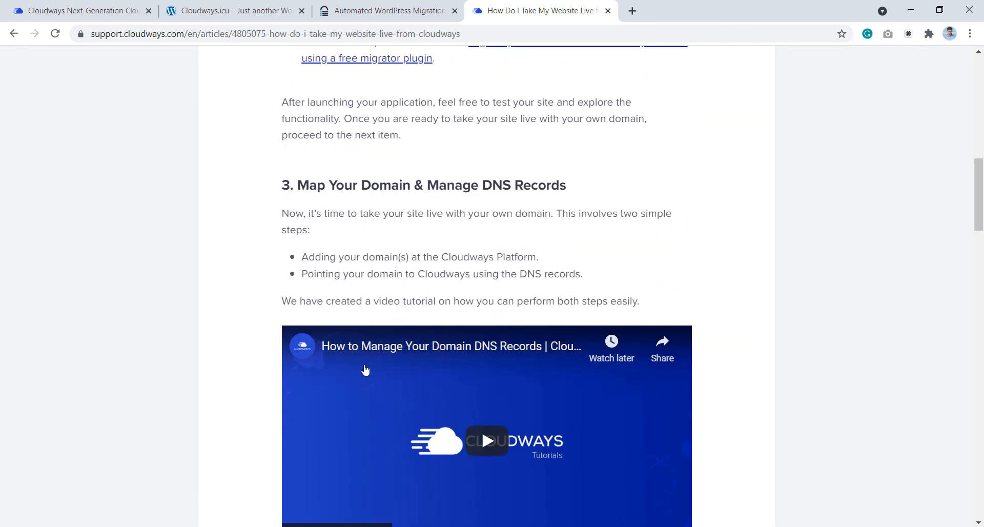
{"action": "scroll", "coordinate": [365, 370], "scroll_direction": "down", "scroll_amount": 3}
{"action": "scroll", "coordinate": [365, 371], "scroll_direction": "down", "scroll_amount": 3}
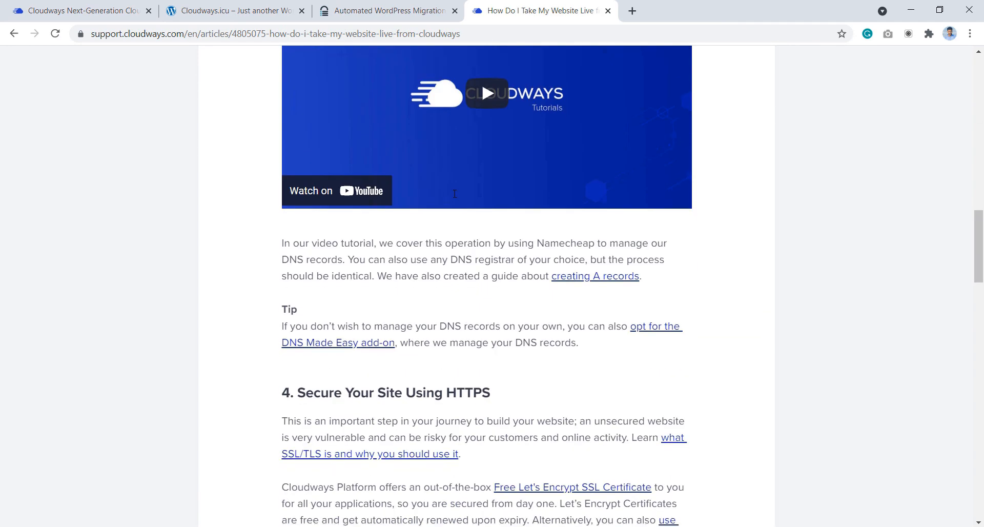
{"action": "scroll", "coordinate": [365, 370], "scroll_direction": "down", "scroll_amount": 3}
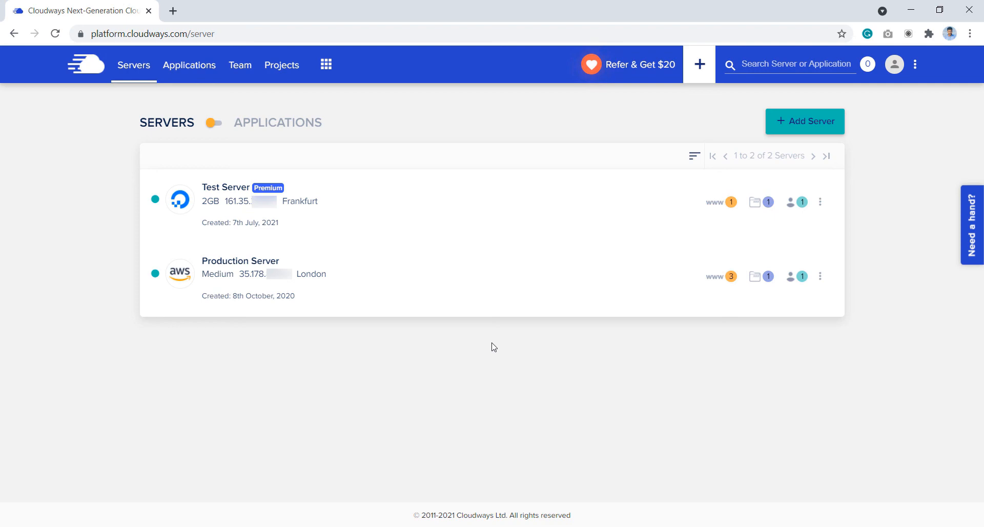
Step: Reveal the 'Need a hand?' support panel with Standard scope, ticket option and system status
{"action": "left_click", "coordinate": [970, 225]}
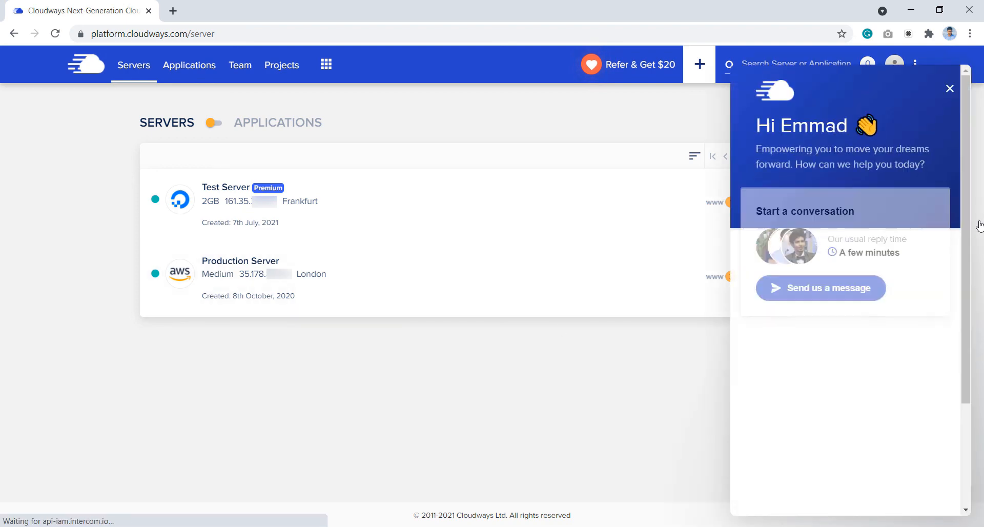
{"action": "scroll", "coordinate": [830, 307], "scroll_direction": "down", "scroll_amount": 5}
{"action": "scroll", "coordinate": [834, 368], "scroll_direction": "down", "scroll_amount": 4}
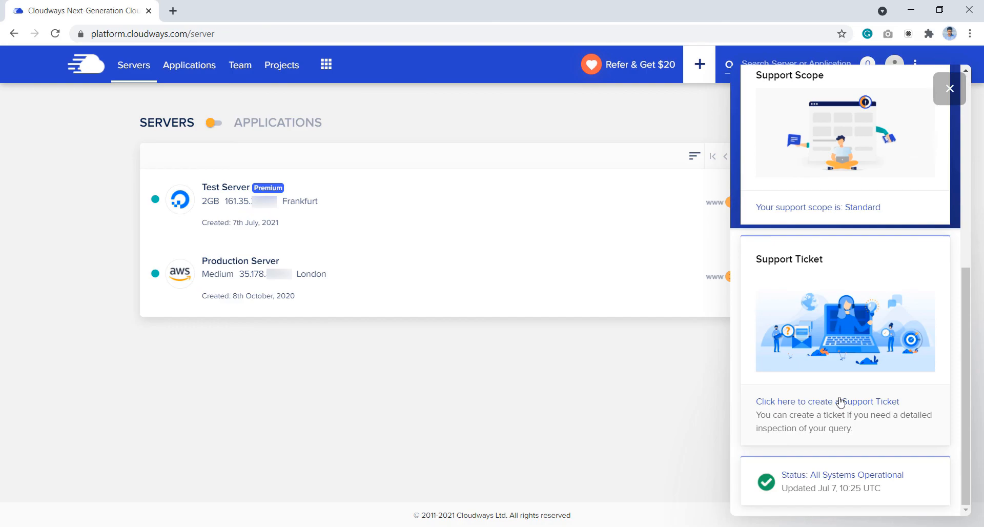